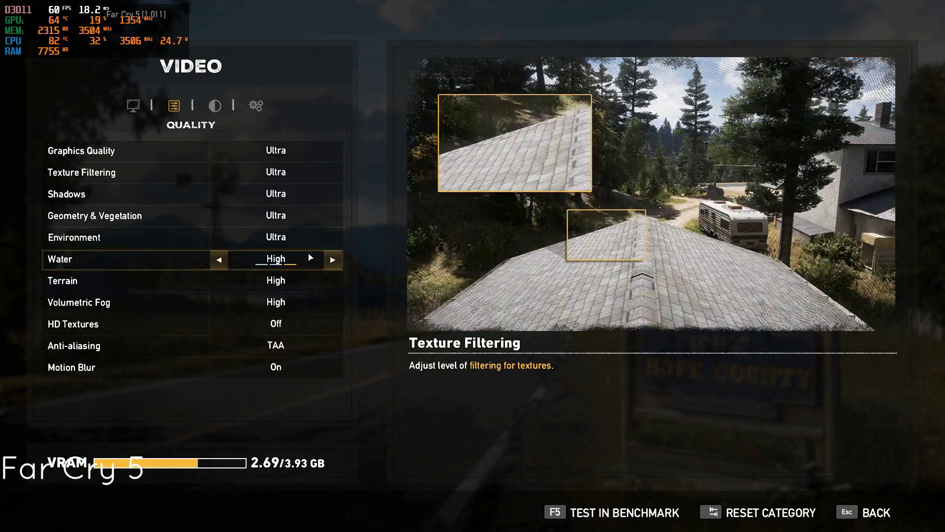
# Open Far Cry 5's advanced video settings page
pyautogui.click(256, 106)
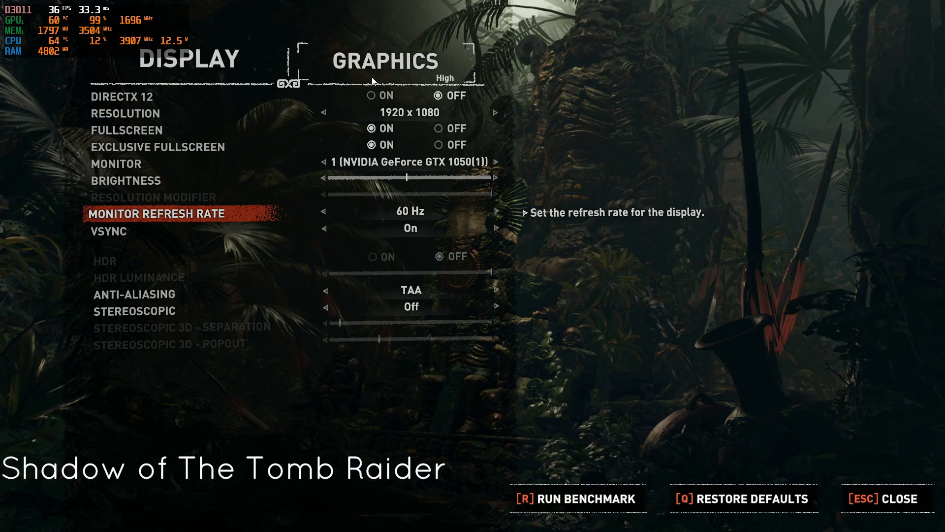
# View Shadow of the Tomb Raider's graphics presets, then return to the 1920 x 1080, 60 Hz display settings
pyautogui.click(371, 77)
pyautogui.click(227, 82)
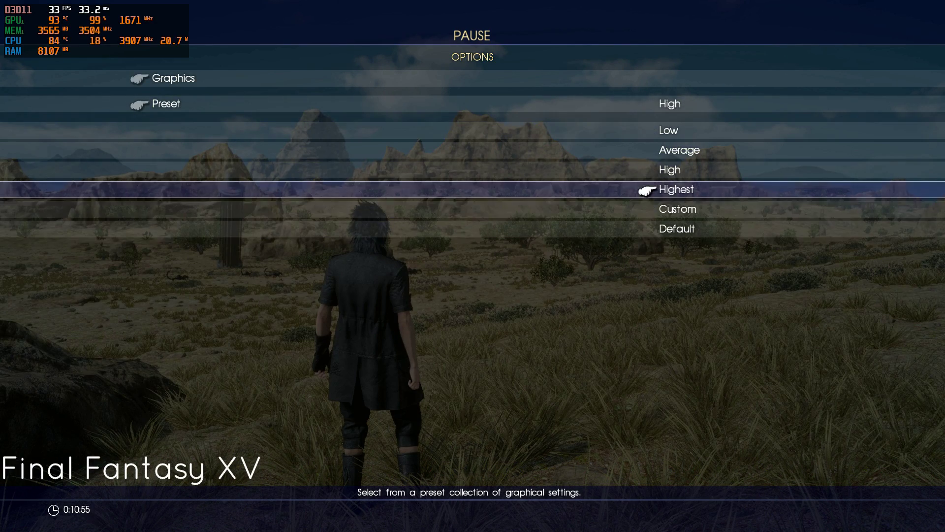
# Exit Final Fantasy XV's graphics options back to the pause menu
pyautogui.press('Escape')
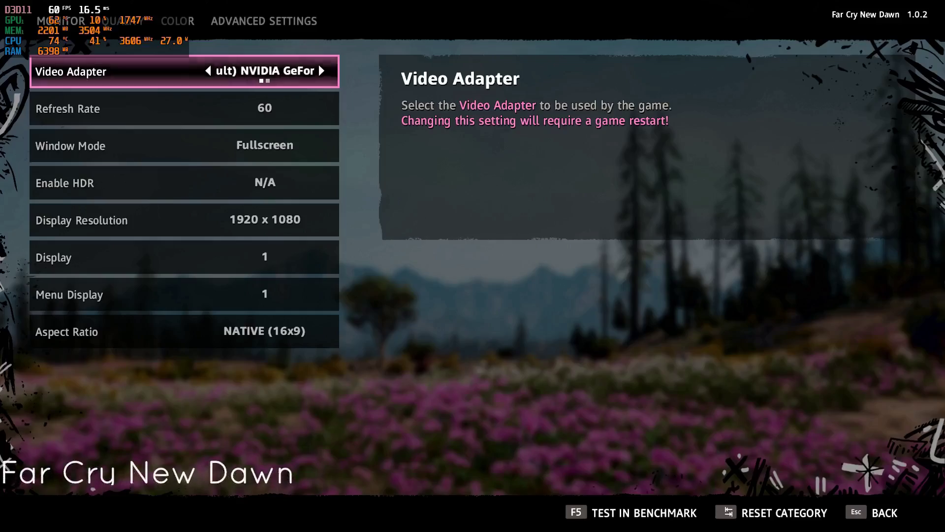
# Move through Far Cry New Dawn's Quality and Advanced Settings pages, ending back on Quality
pyautogui.press('e')
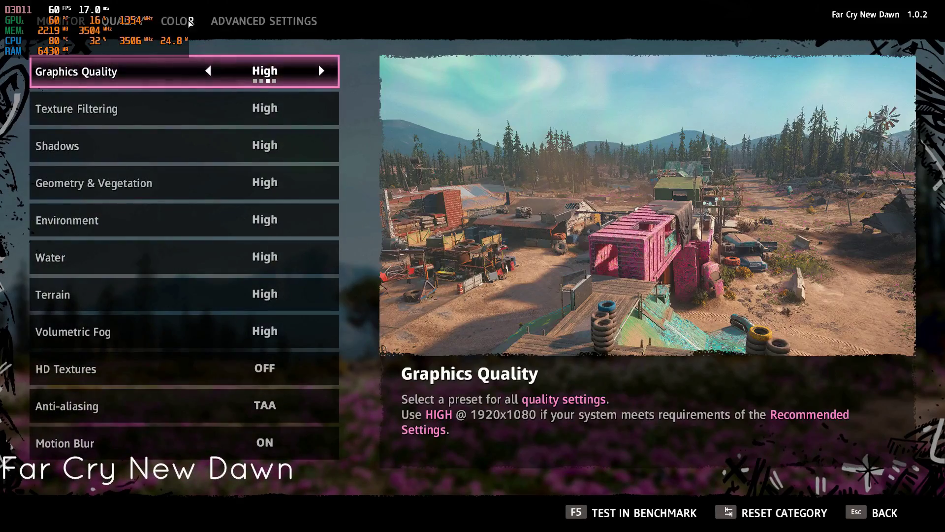
pyautogui.click(248, 21)
pyautogui.press('q')
pyautogui.press('q')
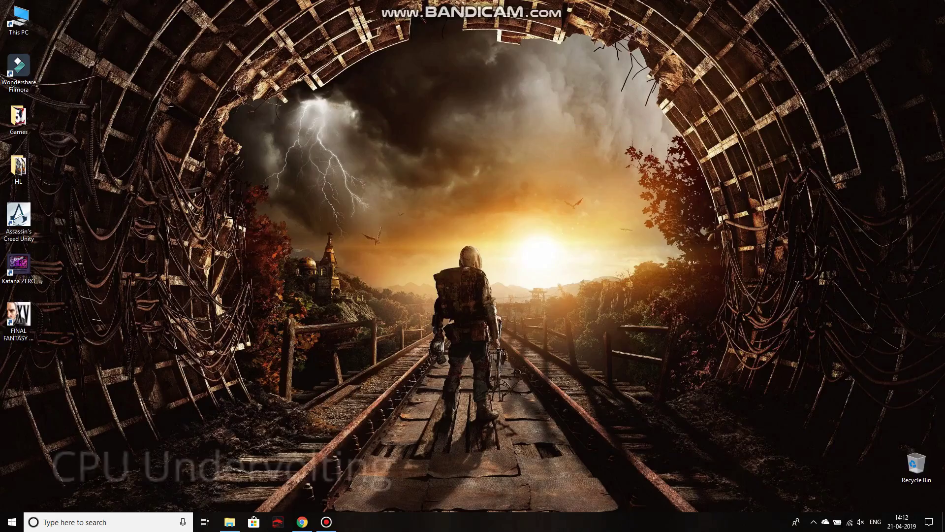
# Launch Intel Extreme Tuning Utility by searching 'intel' from the Start menu
pyautogui.press('super')
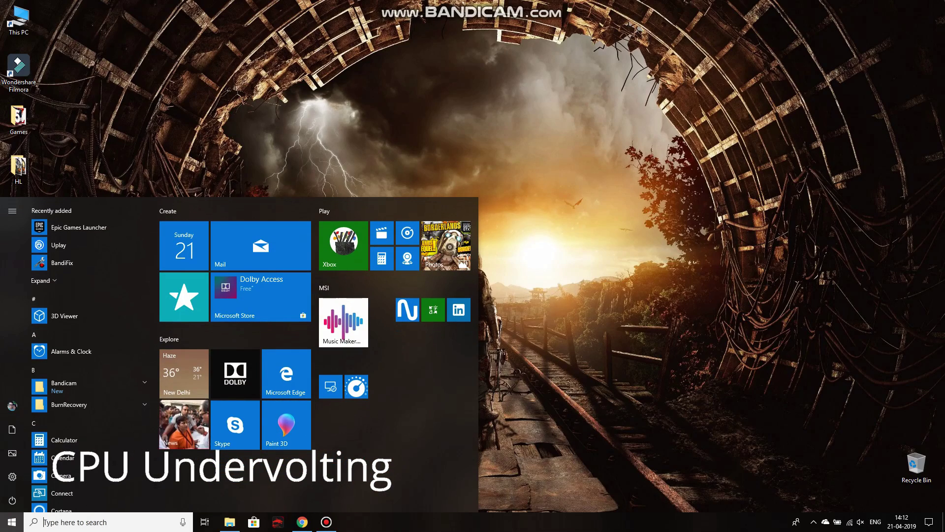
pyautogui.write('intel')
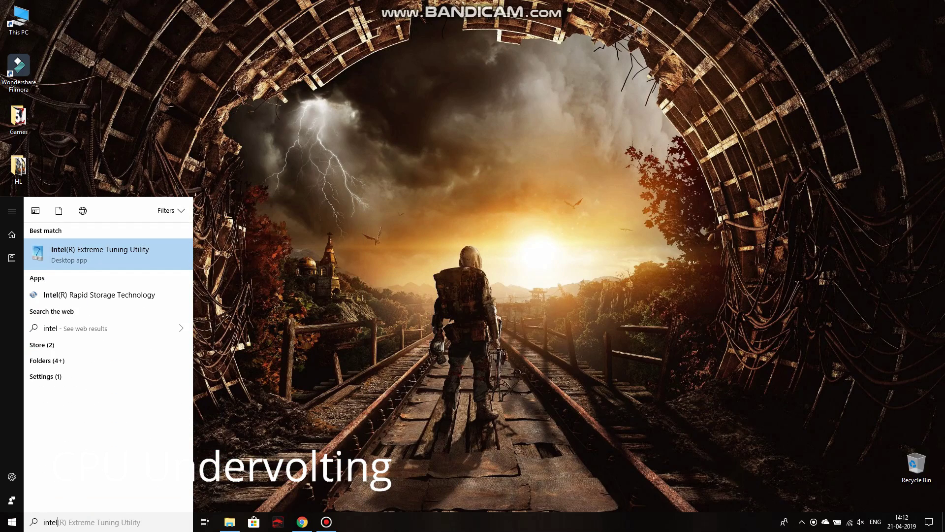
pyautogui.press('Return')
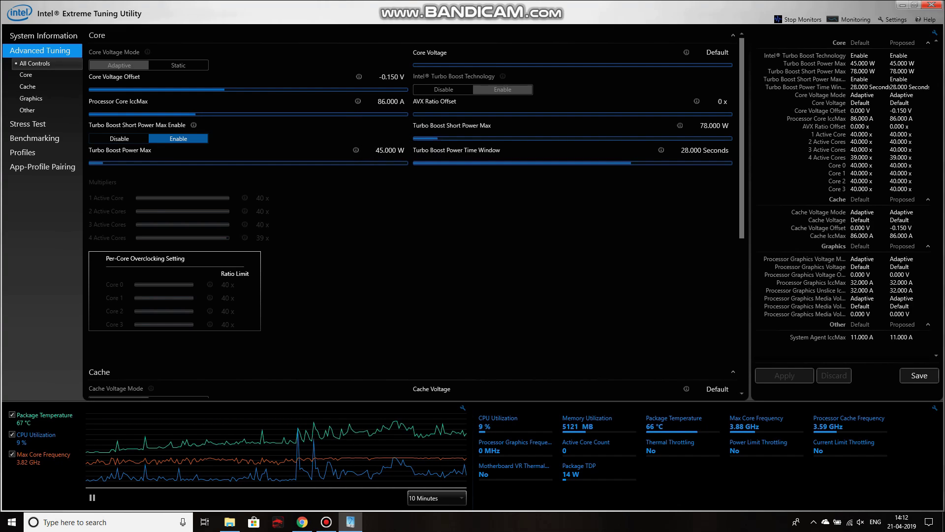
# Select the Default profile, then set and apply a 0.000 V core voltage offset
pyautogui.click(30, 152)
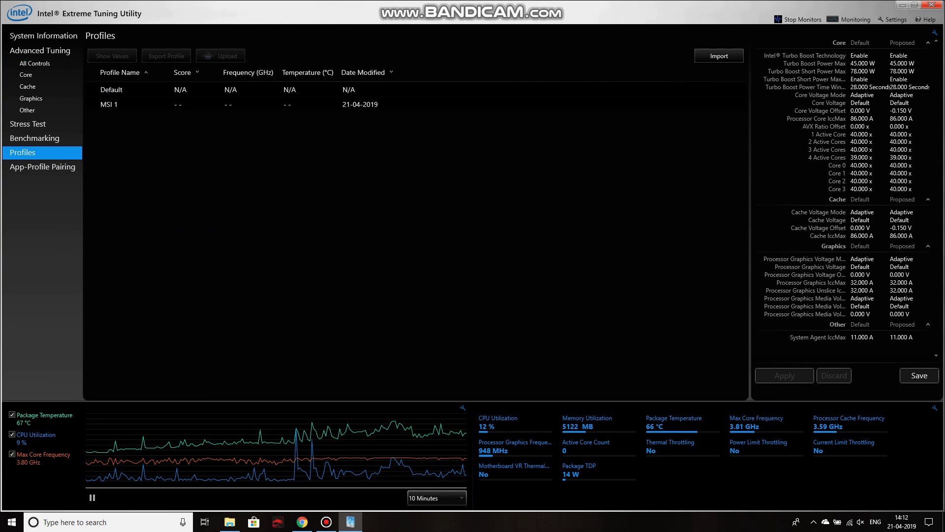
pyautogui.click(111, 89)
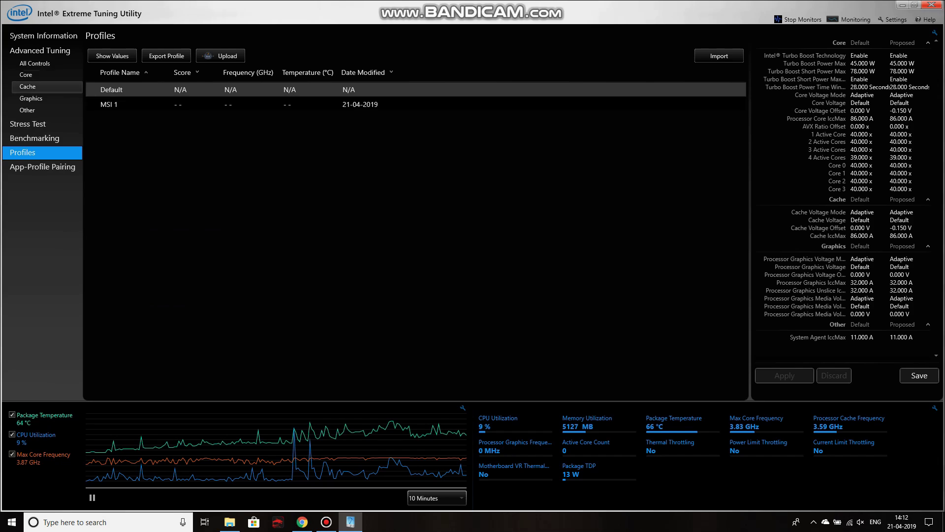
pyautogui.click(40, 50)
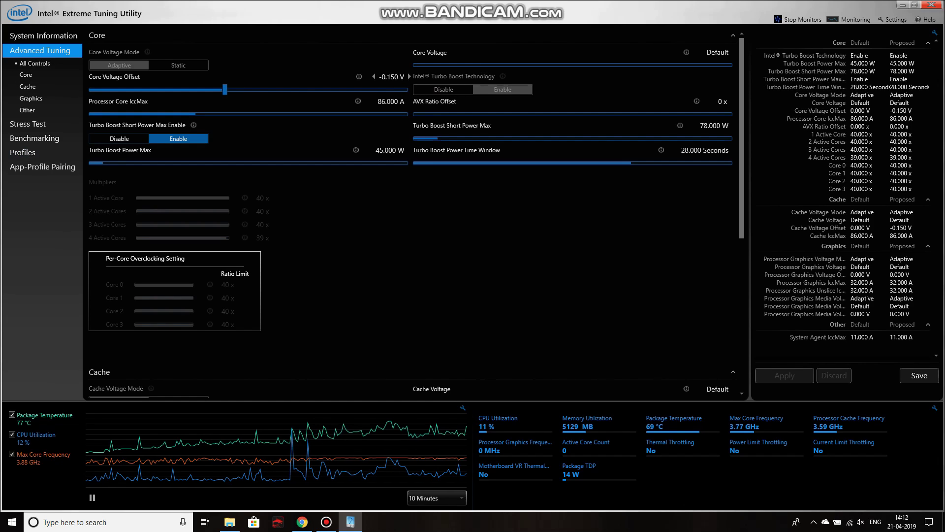
pyautogui.press('Left')
pyautogui.press('Right')
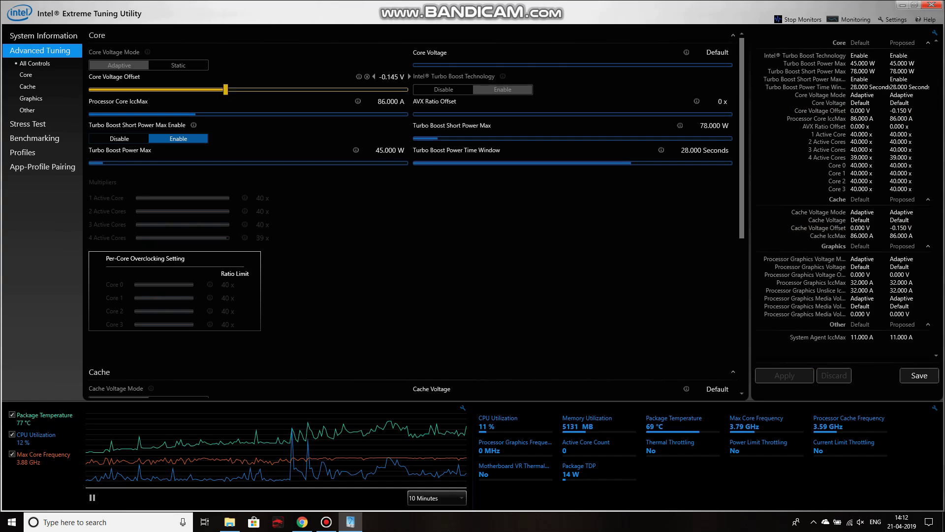
pyautogui.press('Right')
pyautogui.press('Right')
pyautogui.press('Right')
pyautogui.press('Right')
pyautogui.press('Right')
pyautogui.press('Right')
pyautogui.press('Right')
pyautogui.press('Right')
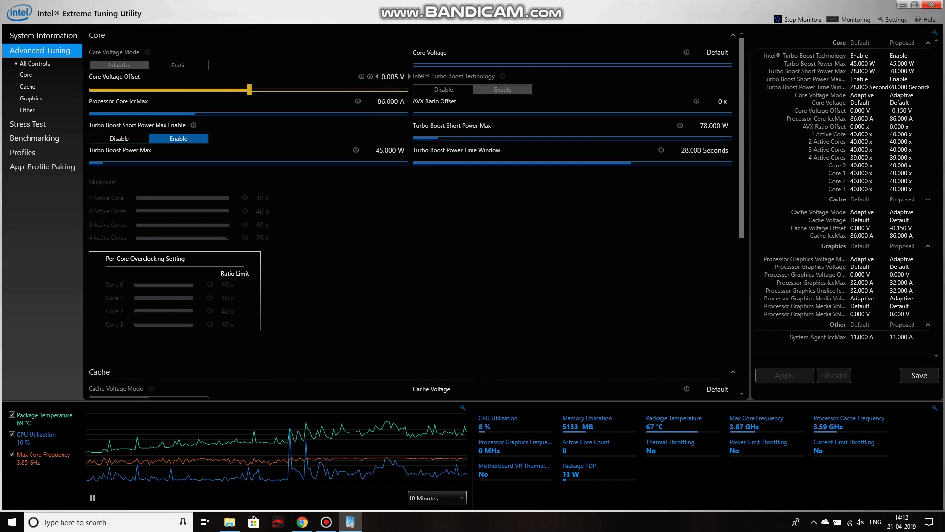
pyautogui.press('Right')
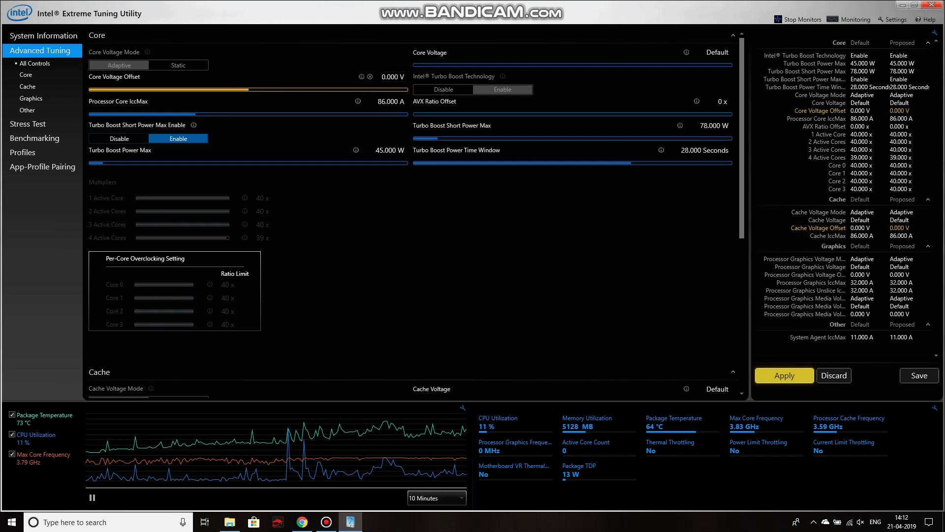
pyautogui.press('Return')
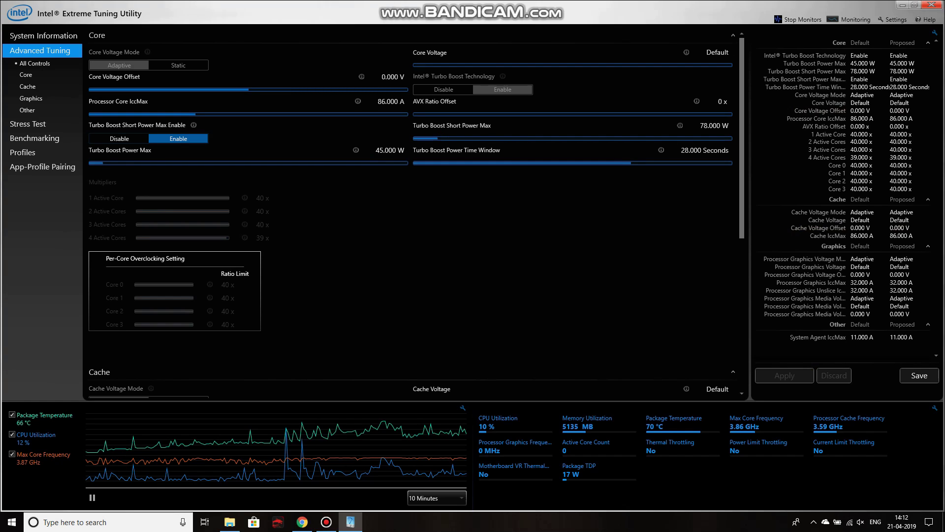
# Lower the core voltage offset to -0.150 V and apply it
pyautogui.hotkey('shift', 'Tab')
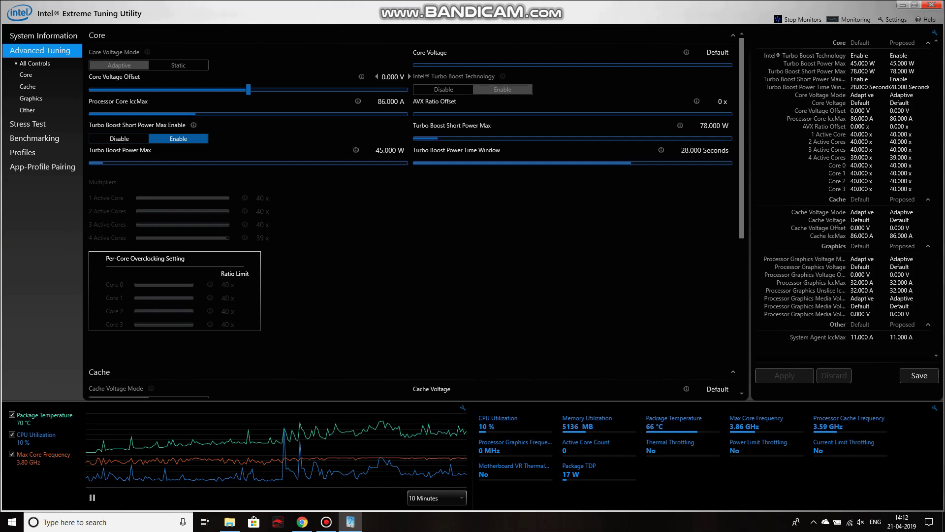
pyautogui.press('Left')
pyautogui.press('Left')
pyautogui.press('Left')
pyautogui.press('Left')
pyautogui.press('Left')
pyautogui.press('Left')
pyautogui.press('Left')
pyautogui.press('Left')
pyautogui.press('Left')
pyautogui.press('Left')
pyautogui.press('Left')
pyautogui.press('Left')
pyautogui.press('Left')
pyautogui.press('Left')
pyautogui.press('Left')
pyautogui.press('Left')
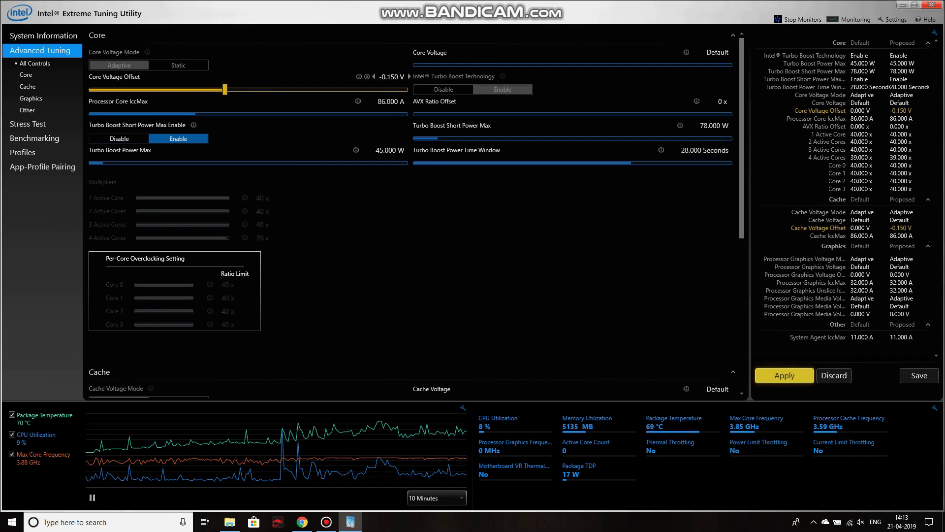
pyautogui.press('Return')
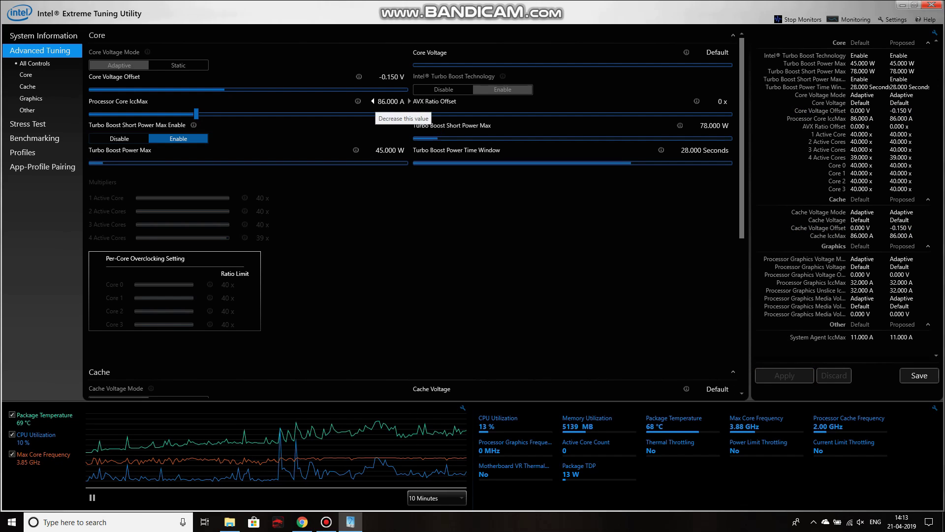
pyautogui.hotkey('shift', 'Tab')
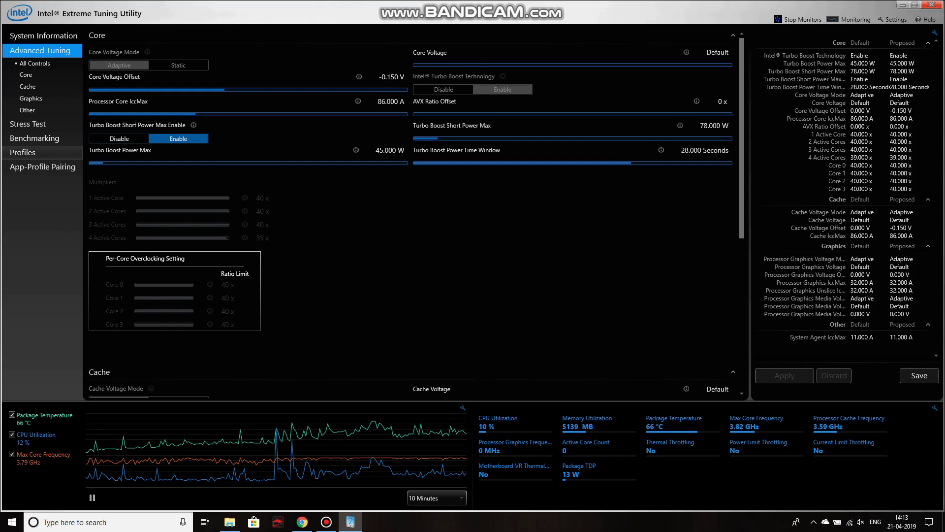
# Go to the Stress Test page and select the CPU stress test
pyautogui.click(30, 152)
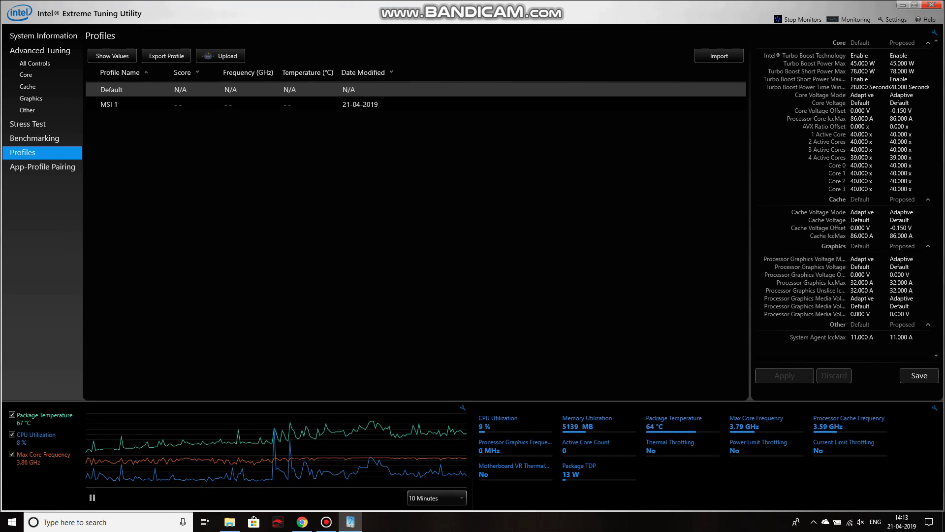
pyautogui.click(27, 124)
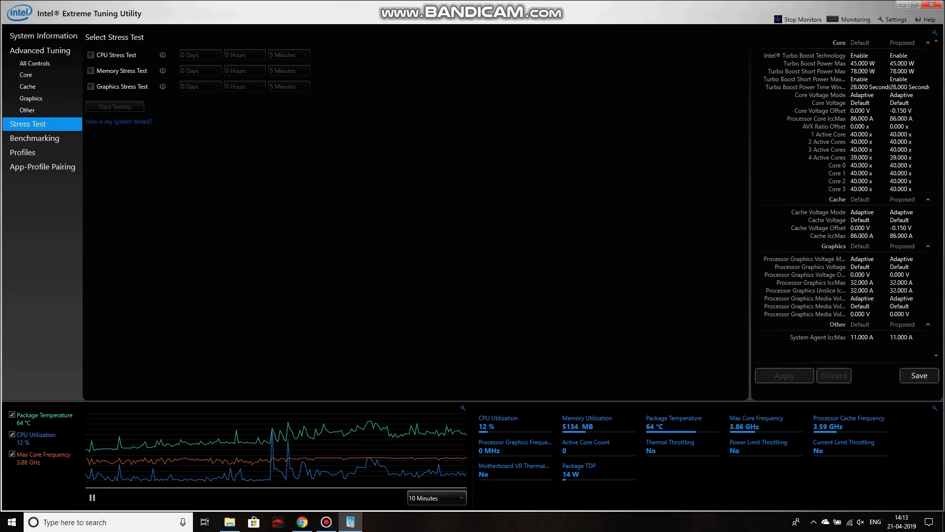
pyautogui.click(90, 55)
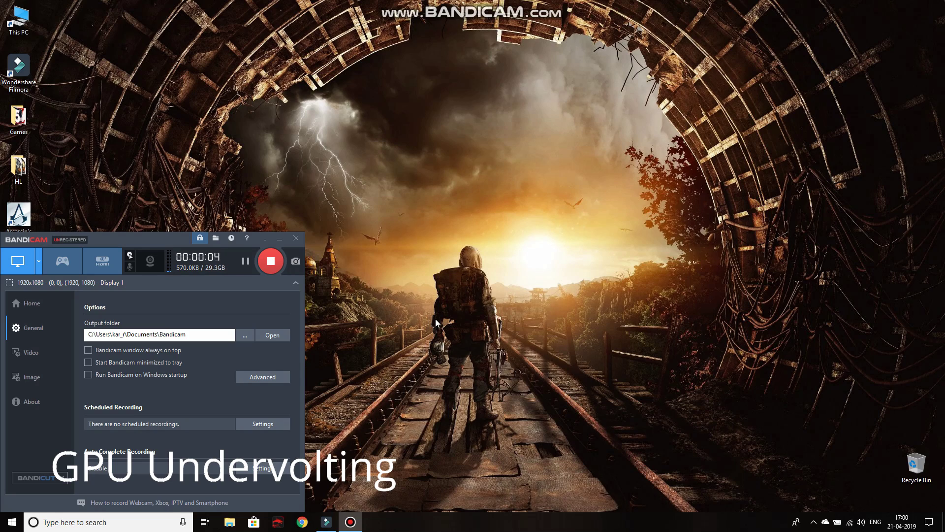
# Open MSI Afterburner from the hidden tray icons to show the GTX 1050's clocks and temperature
pyautogui.click(813, 522)
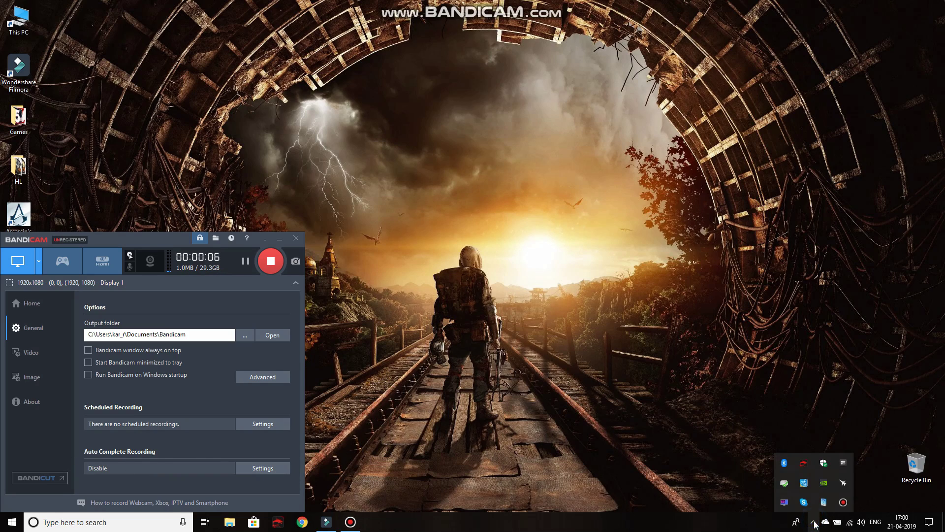
pyautogui.click(847, 483)
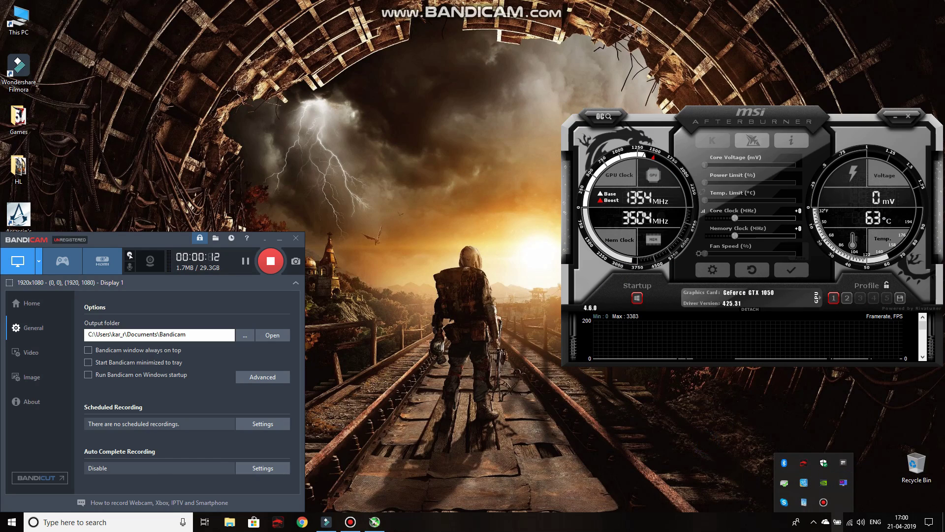
# Close the hidden-icons flyout and bring up the Core Clock slider's help text
pyautogui.click(758, 348)
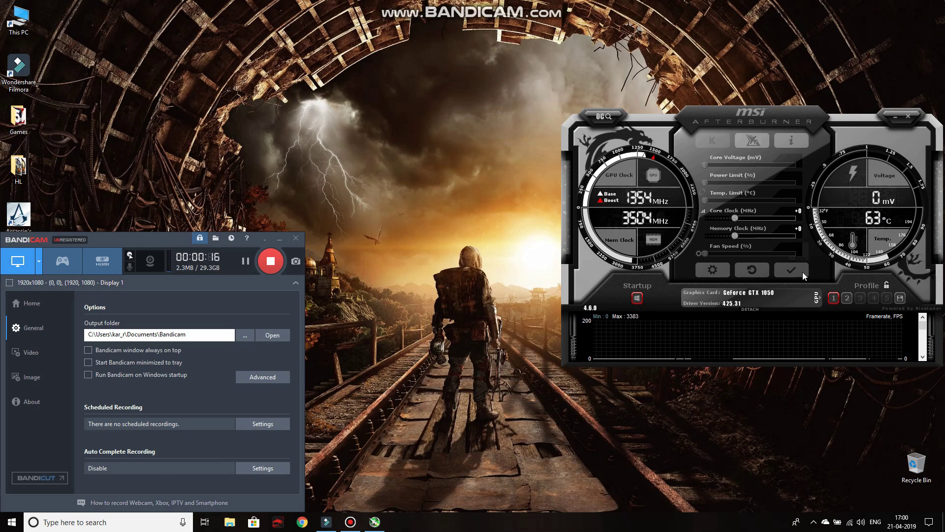
pyautogui.moveTo(735, 221)
# In the voltage/frequency curve editor, raise a low-voltage point by +83 MHz, then close the editor
pyautogui.click(705, 212)
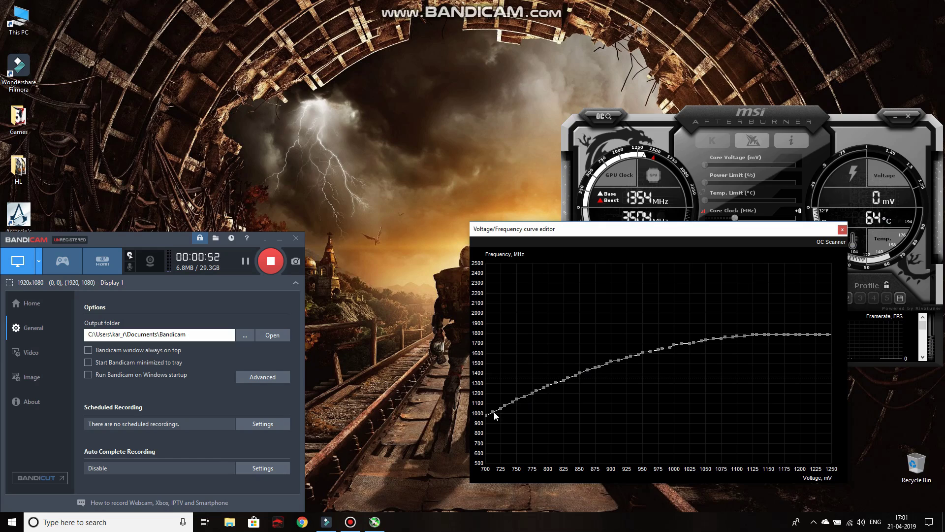
pyautogui.moveTo(494, 414); pyautogui.dragTo(505, 397)
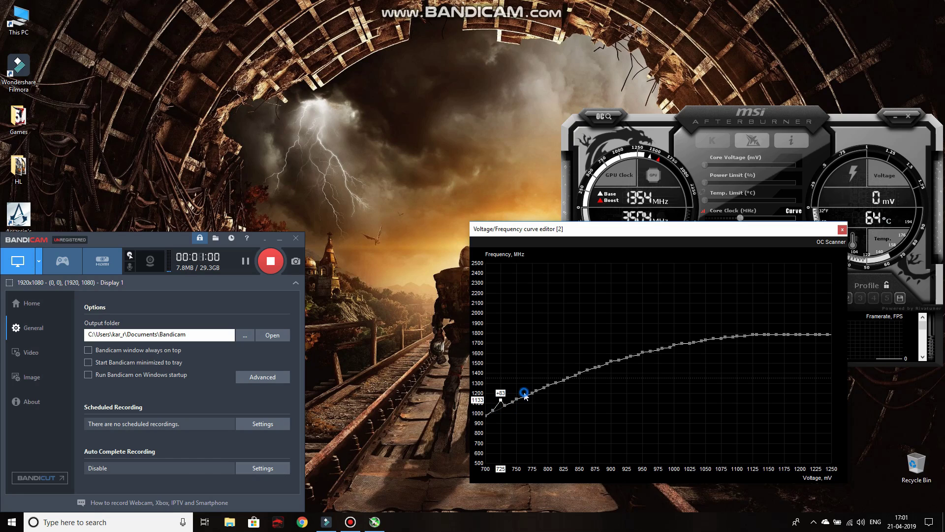
pyautogui.click(842, 229)
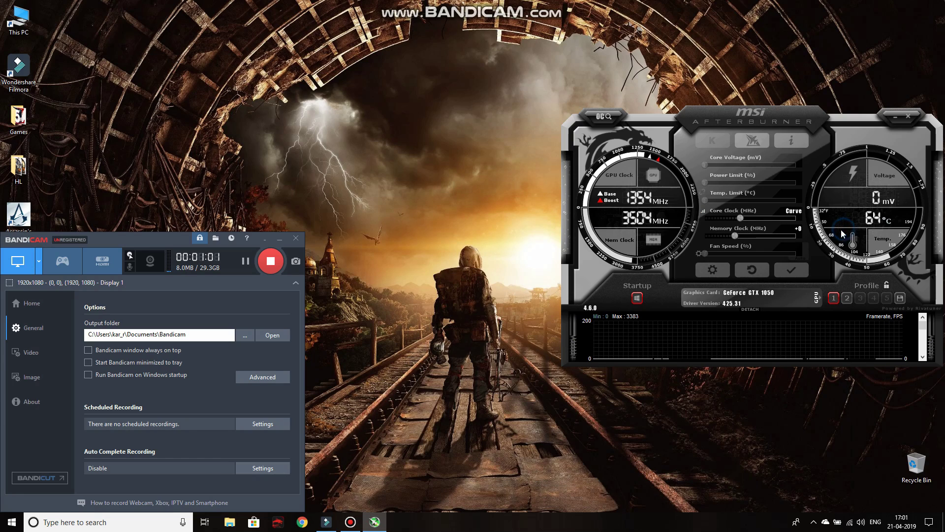
# Reset the Afterburner clocks to default, then load and apply saved profile 2
pyautogui.click(747, 273)
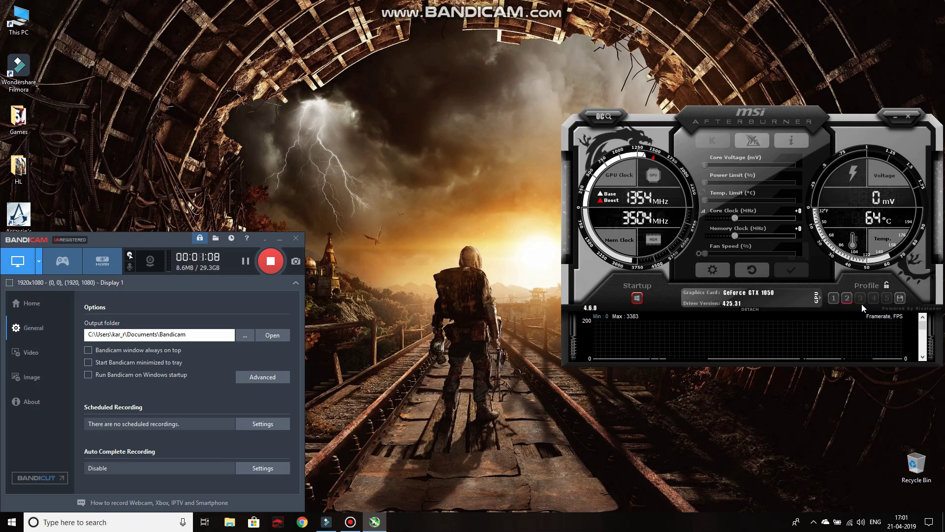
pyautogui.click(847, 299)
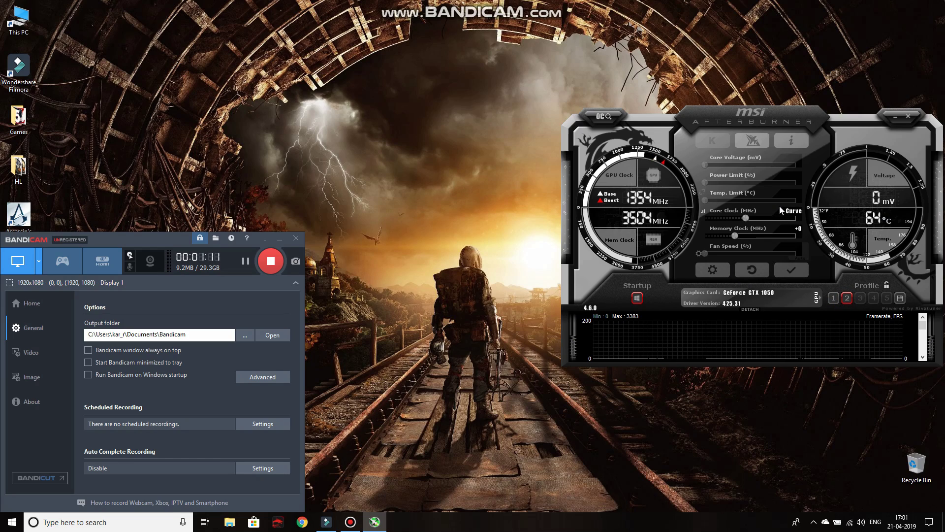
pyautogui.click(794, 273)
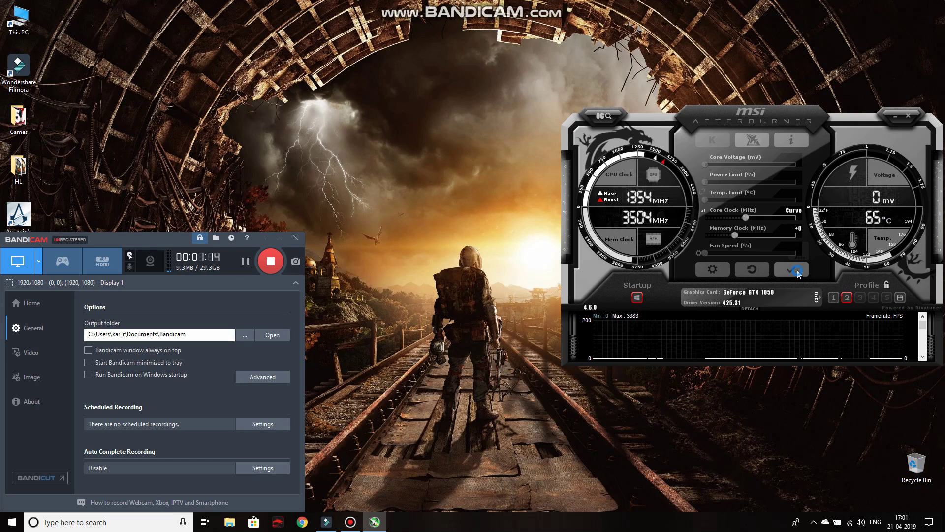
# Show the profile 2 voltage/frequency curve, flat near 1700 MHz from about 925 mV
pyautogui.click(703, 209)
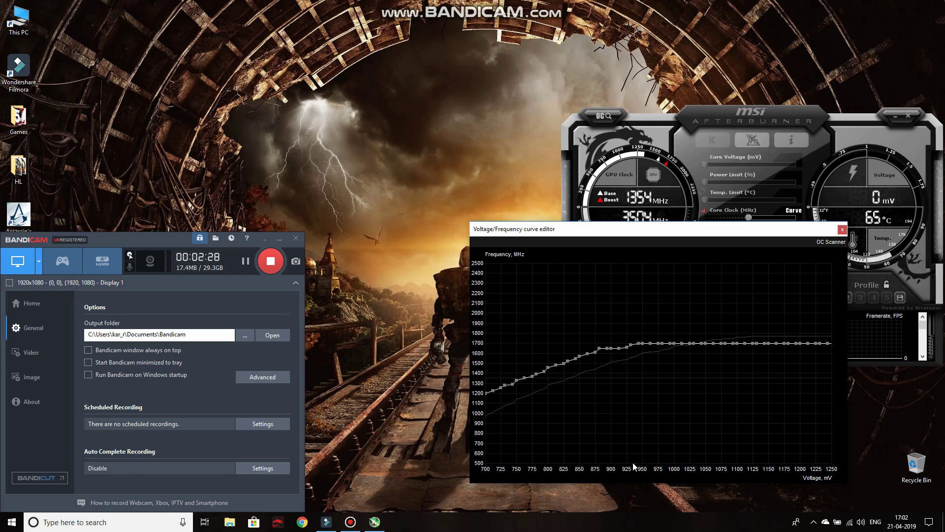
# Start an OC Scanner test on the custom curve, then stop it shortly after
pyautogui.click(826, 242)
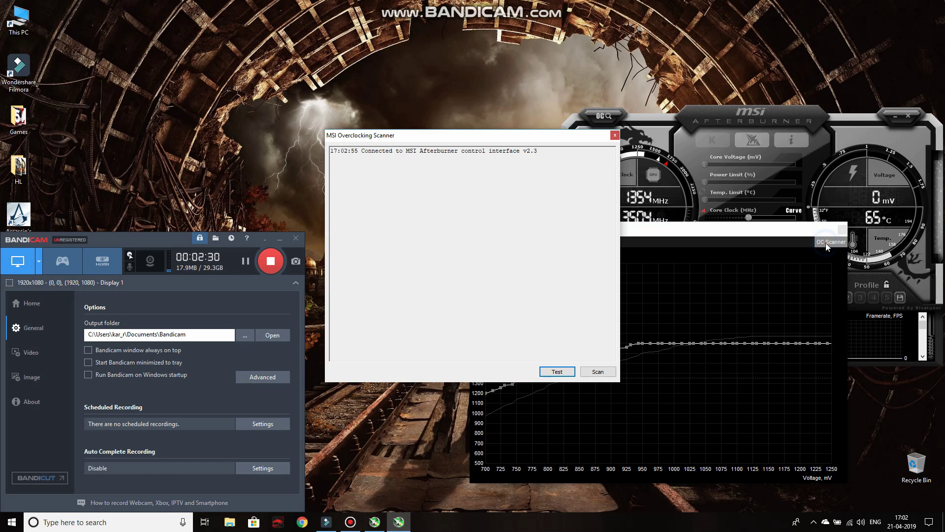
pyautogui.click(555, 371)
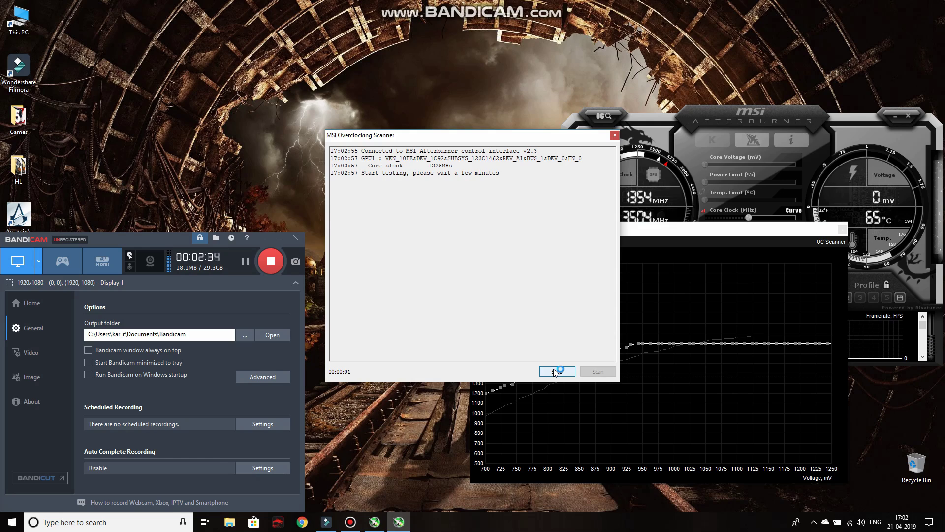
pyautogui.click(556, 372)
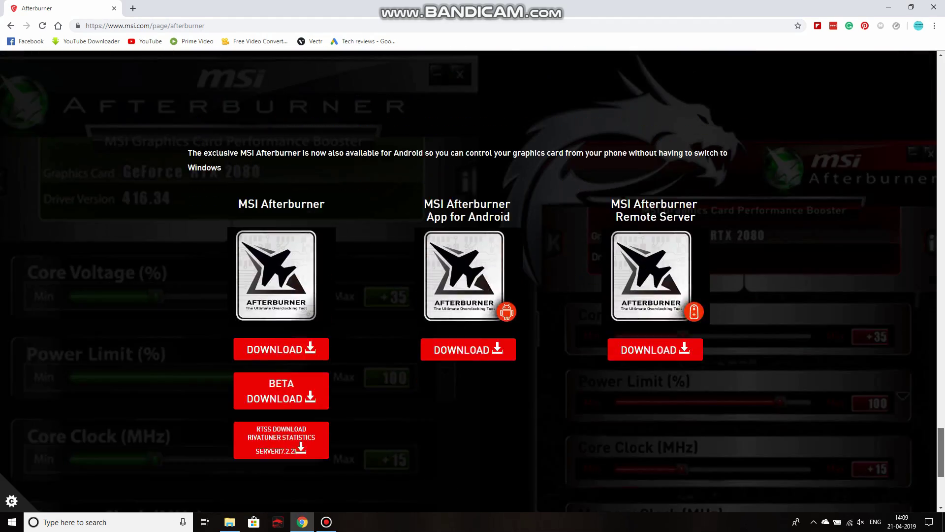
# Save MSIAfterburnerSetup.zip from the MSI Afterburner page to Downloads
pyautogui.click(281, 349)
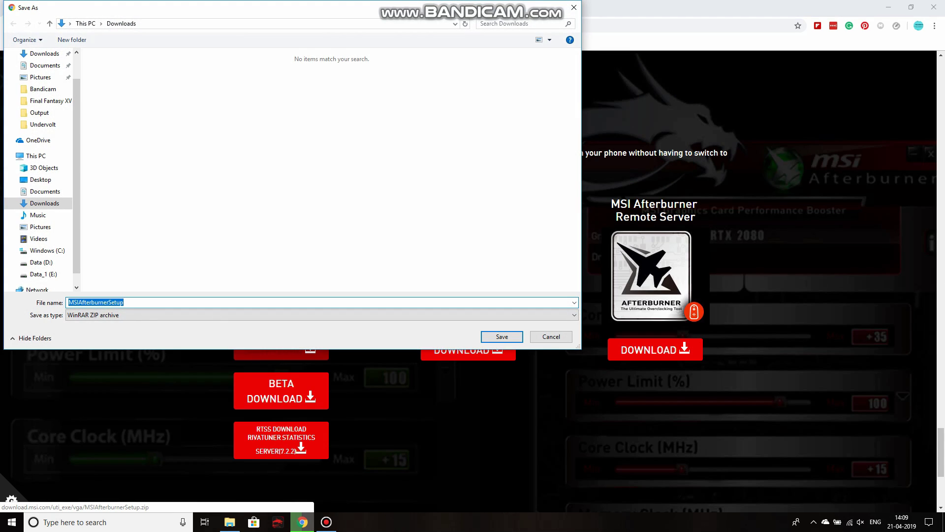
pyautogui.click(502, 336)
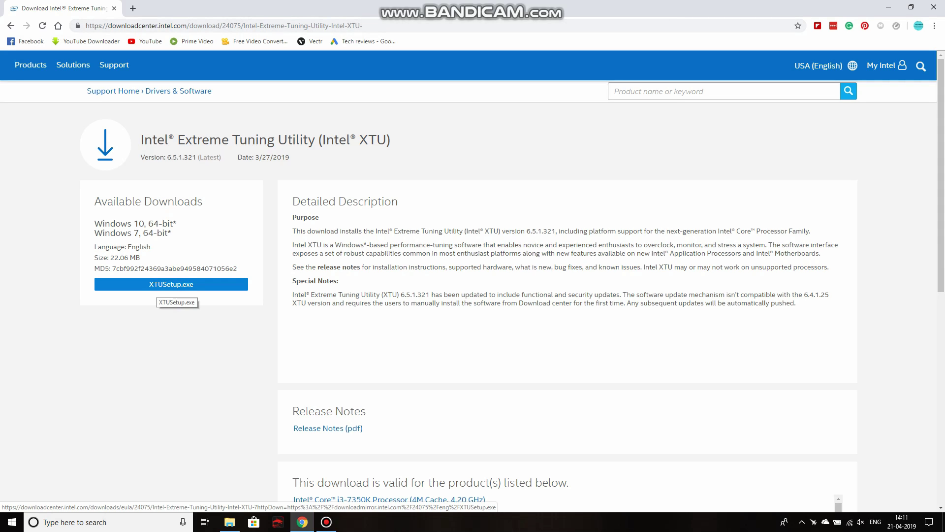
# Download XTUSetup.exe under Intel's licence, agree to the v6.5.1.321 setup terms, then start cancelling
pyautogui.click(172, 288)
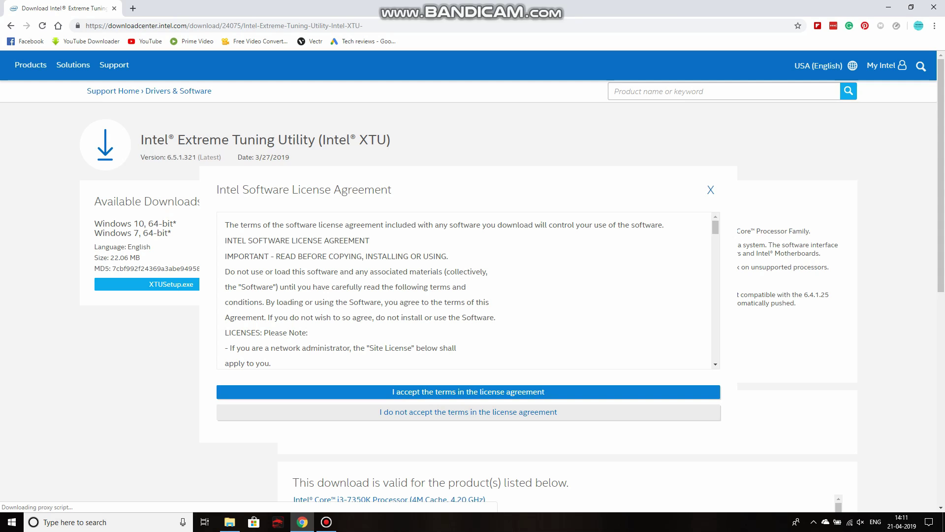
pyautogui.click(521, 391)
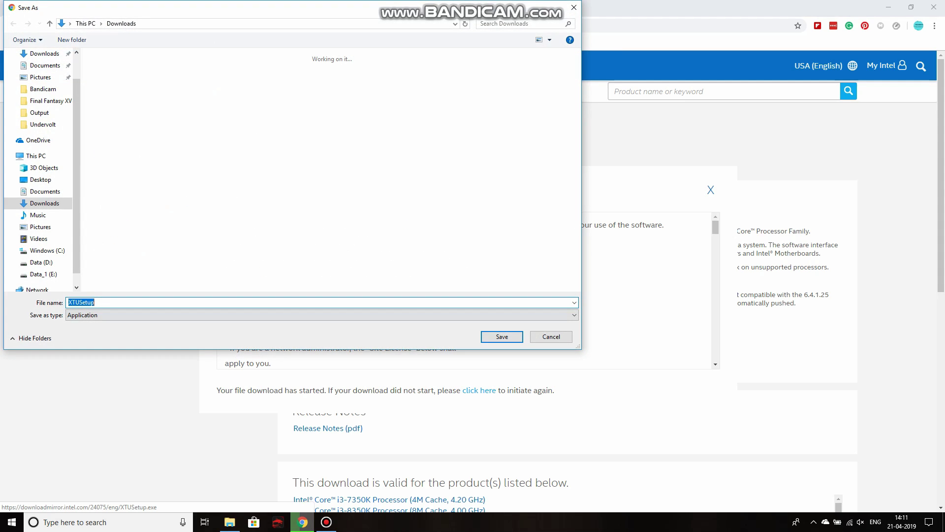
pyautogui.press('Return')
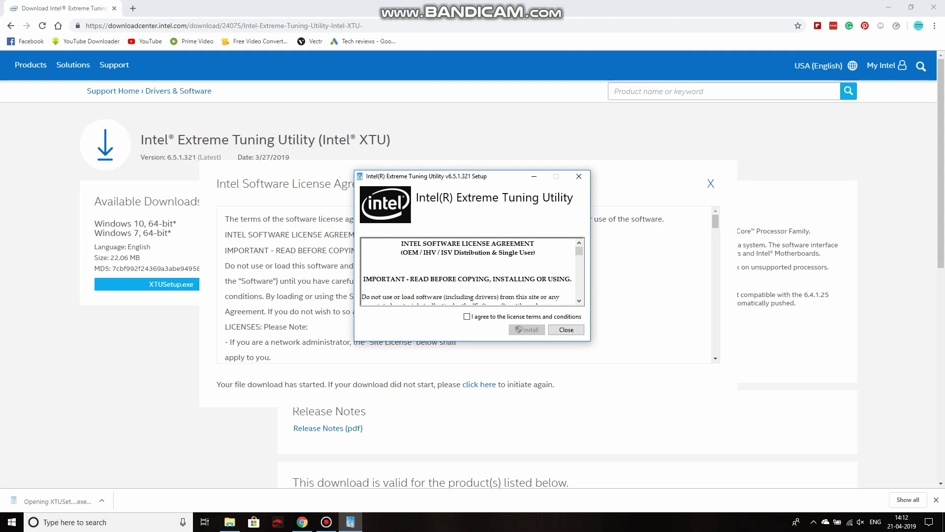
pyautogui.click(467, 317)
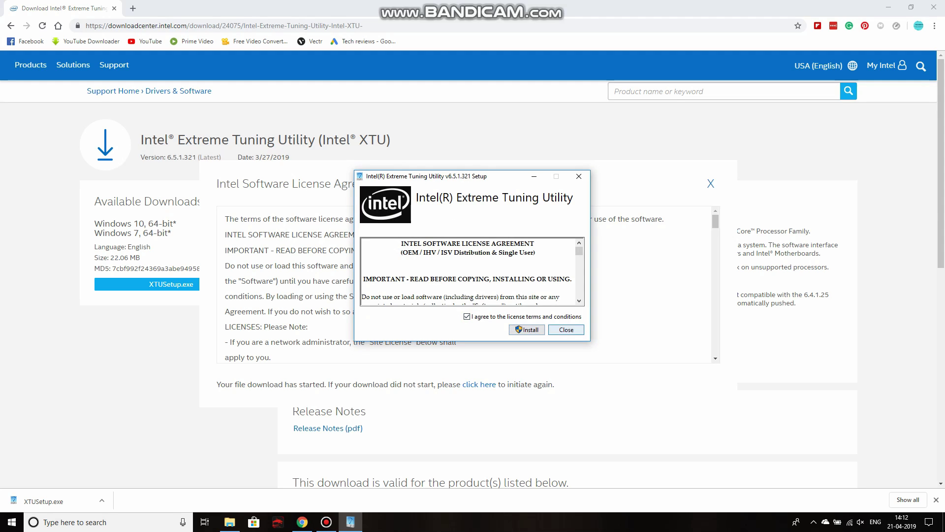
pyautogui.click(566, 329)
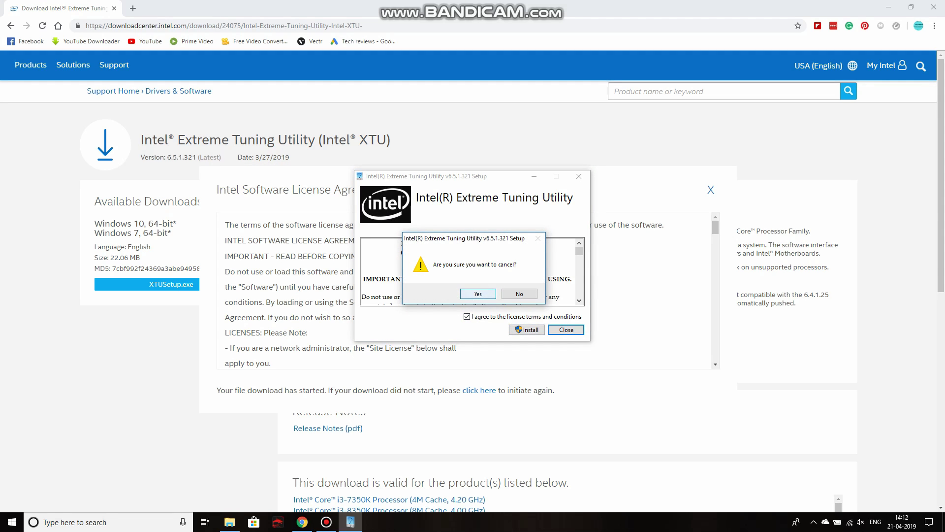